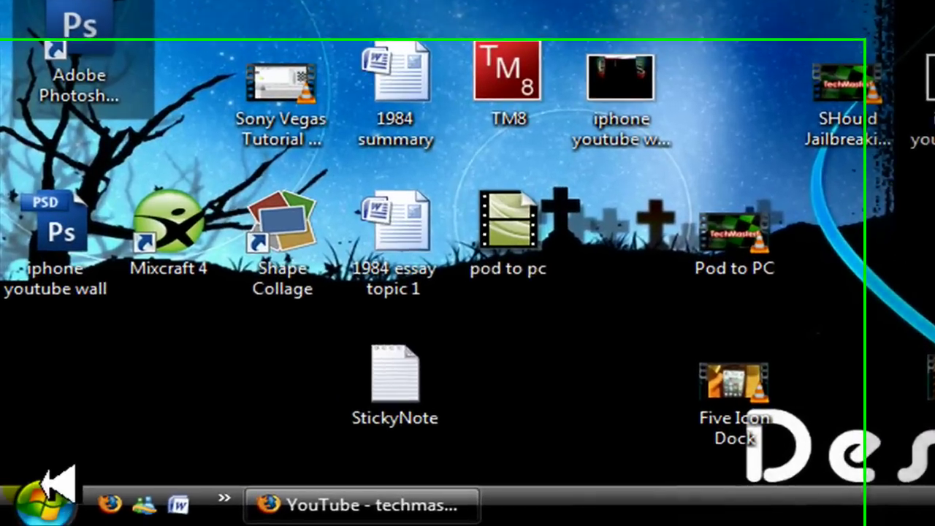
# Search for msconfig from the Start menu's Start Search box to launch System Configuration
pyautogui.click(22, 514)
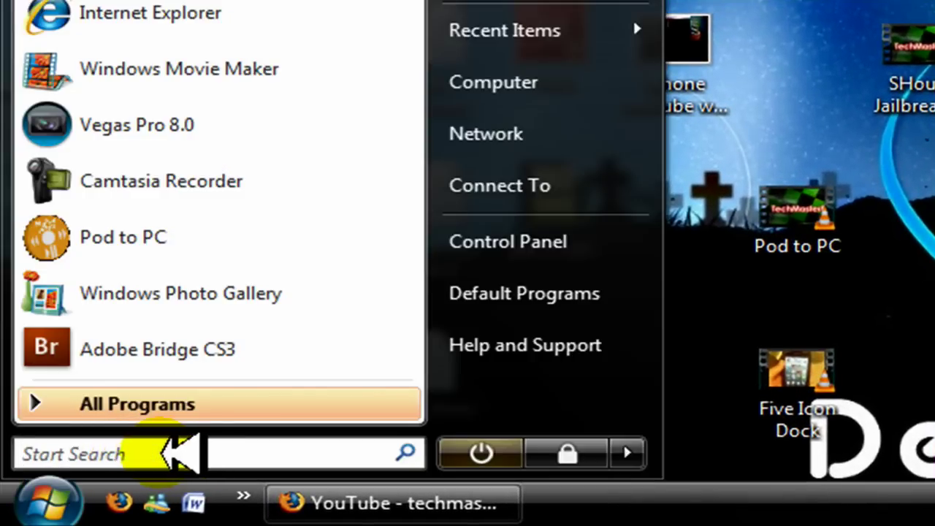
pyautogui.click(163, 454)
pyautogui.write('msc')
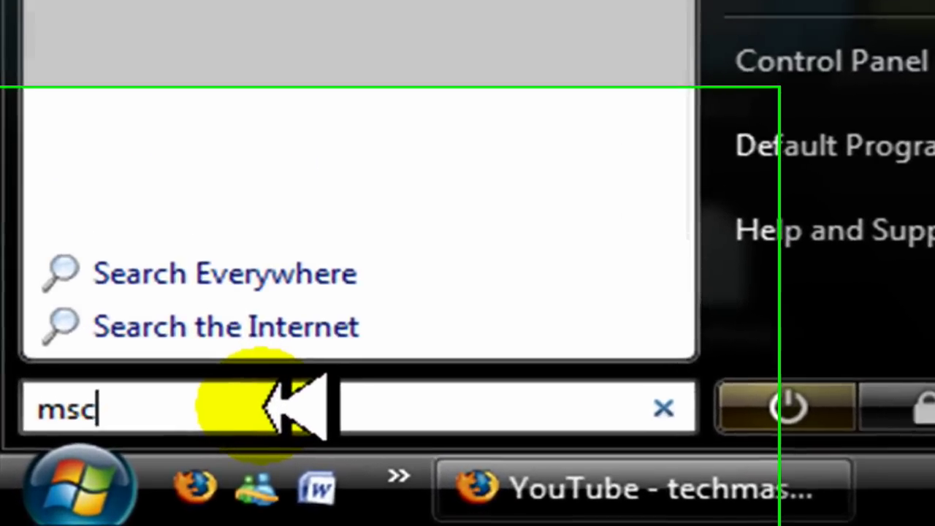
pyautogui.write('onfig')
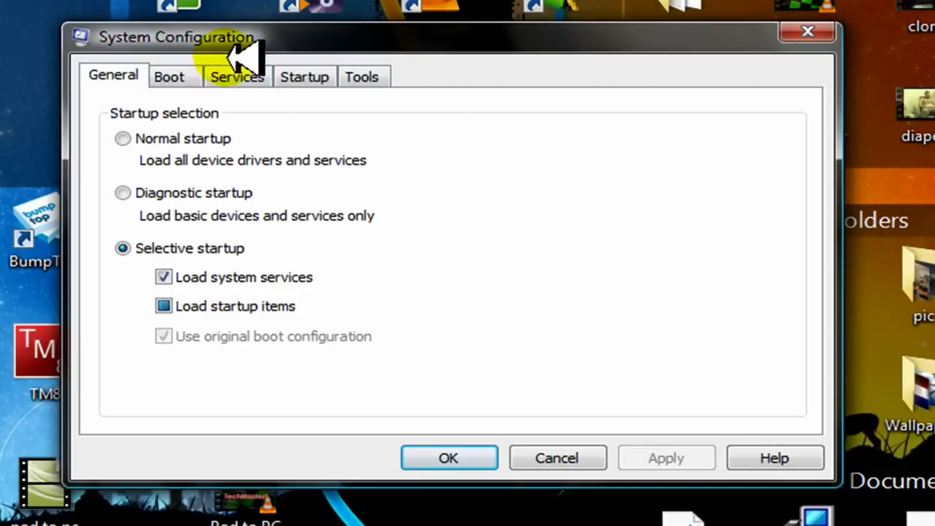
# Move the System Configuration window to the right and show the Startup tab's program list
pyautogui.moveTo(243, 44); pyautogui.dragTo(333, 42)
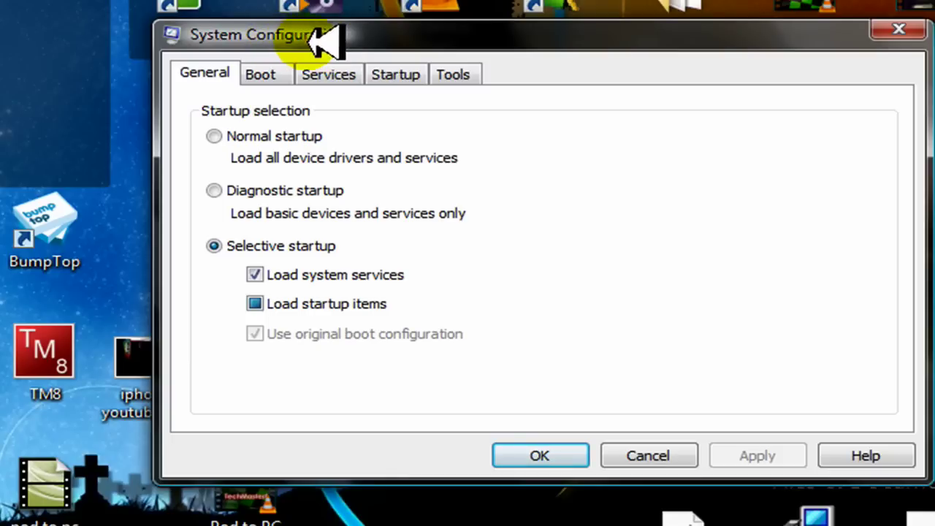
pyautogui.click(400, 74)
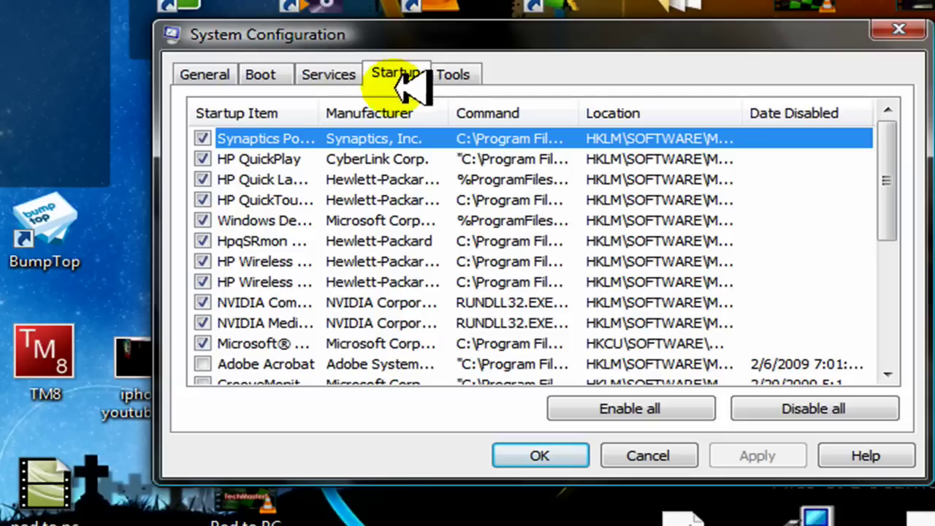
pyautogui.click(292, 138)
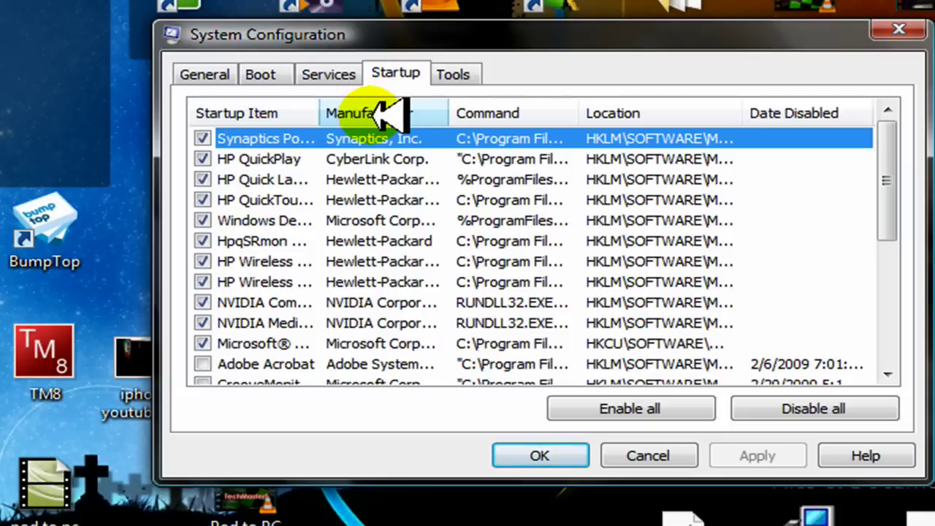
# Widen the Startup Item column to show full names and scroll through the startup list
pyautogui.moveTo(325, 113); pyautogui.dragTo(511, 117)
pyautogui.scroll(-2, 358, 197)
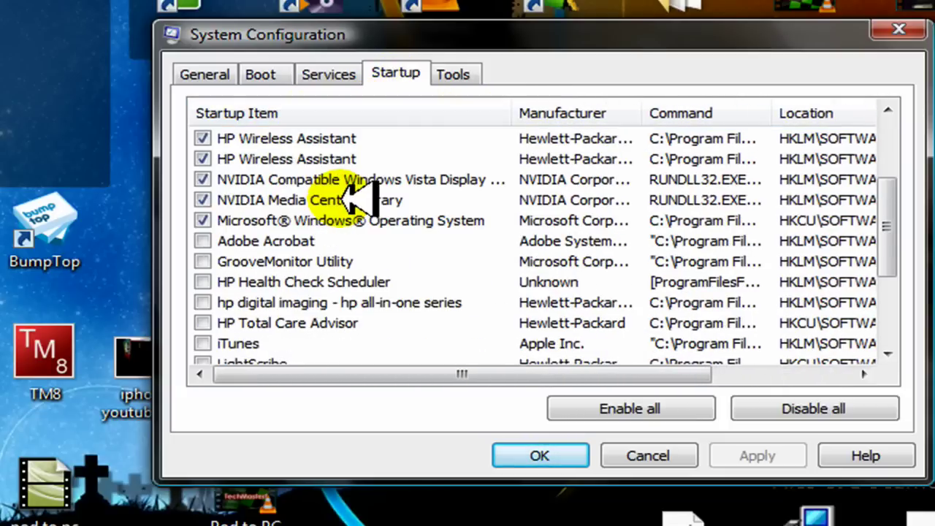
pyautogui.scroll(-1, 369, 199)
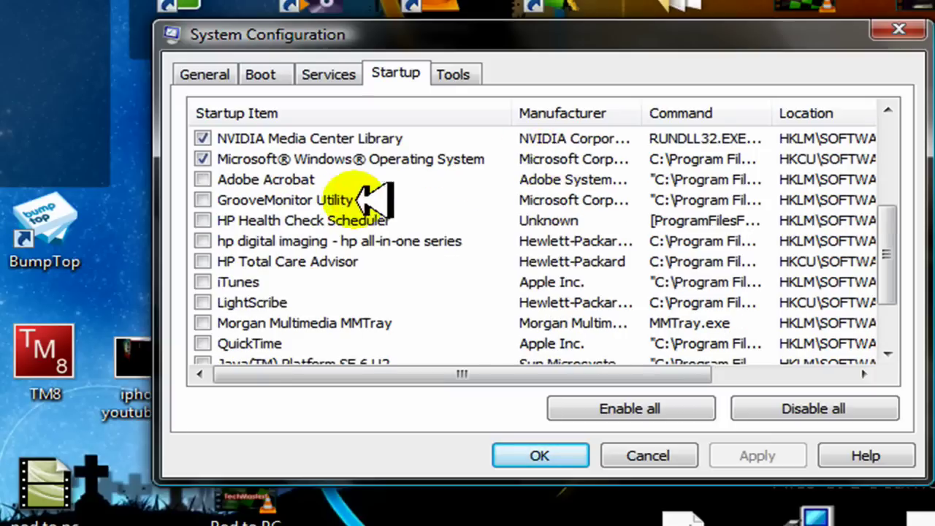
pyautogui.scroll(3, 369, 198)
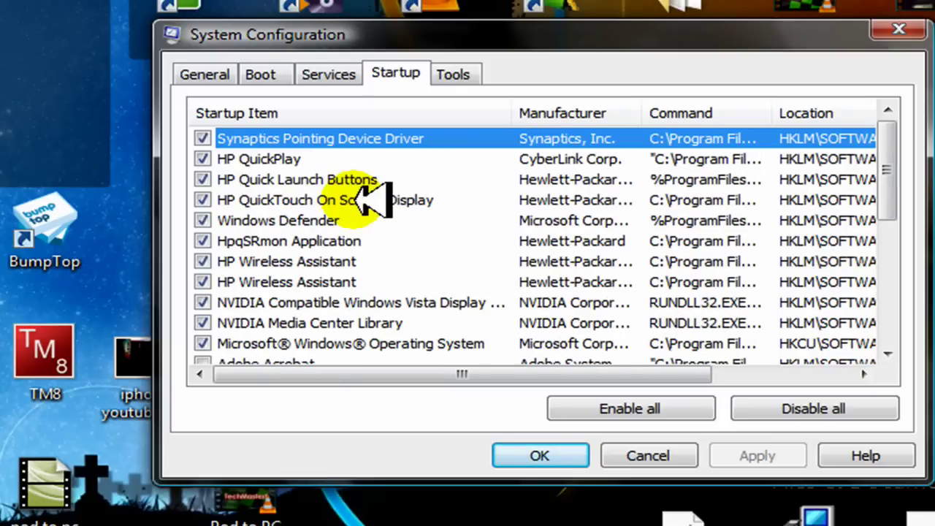
pyautogui.scroll(-2, 354, 211)
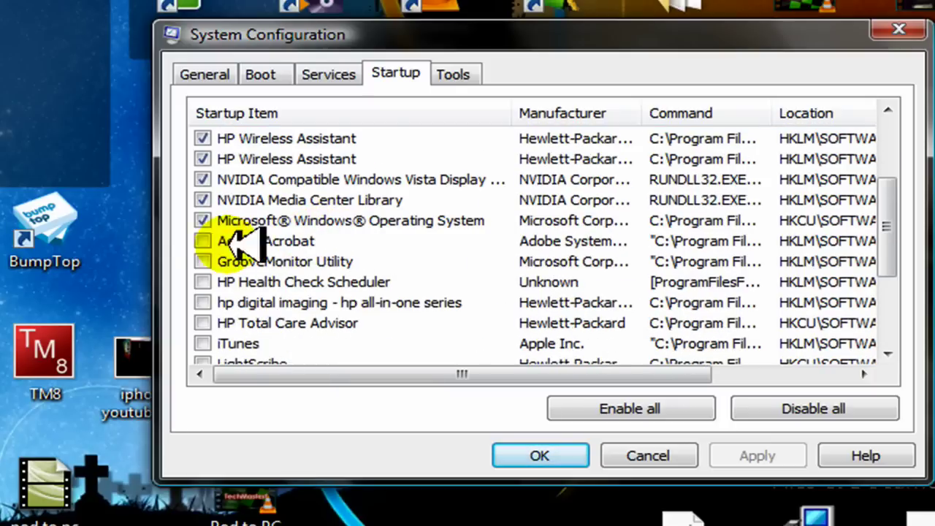
pyautogui.scroll(-3, 209, 230)
pyautogui.scroll(4, 211, 245)
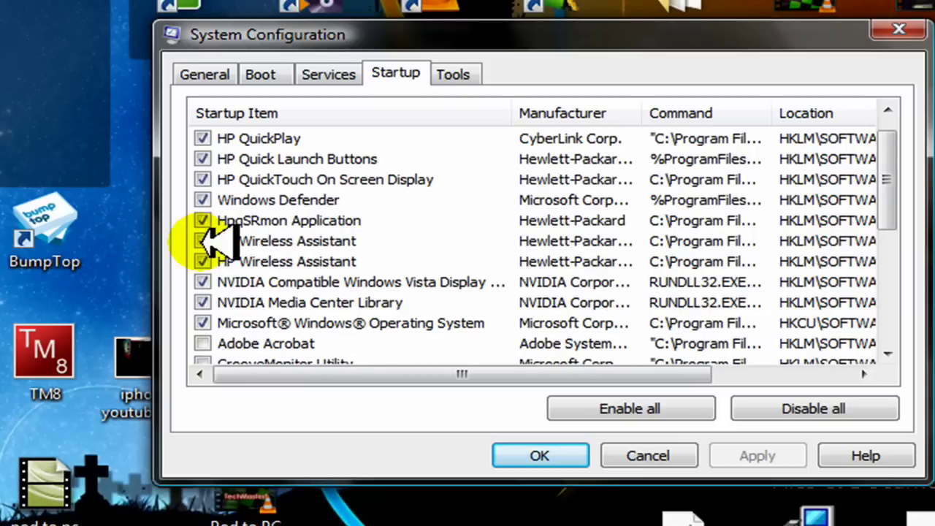
pyautogui.scroll(-2, 211, 252)
pyautogui.scroll(-2, 241, 237)
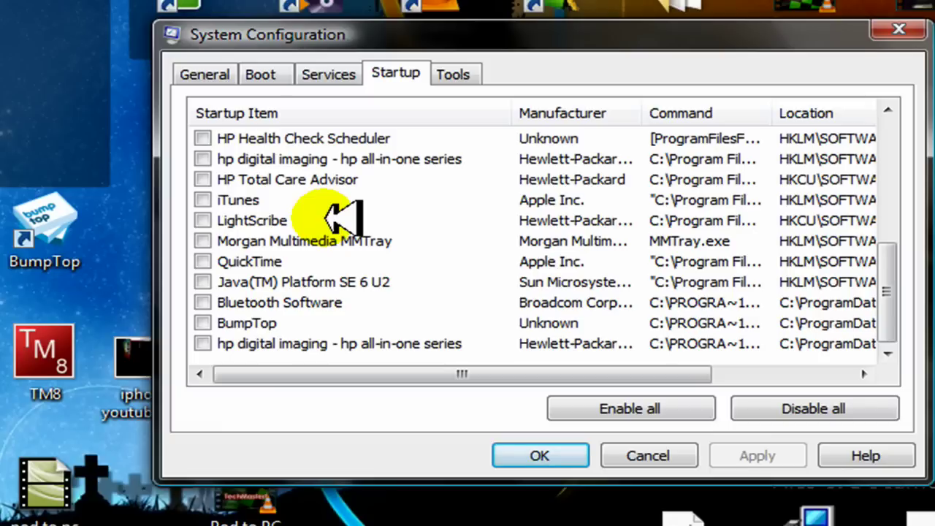
# Select the HP Total Care Advisor entry, then scroll down to the QuickTime and Java entries
pyautogui.click(334, 179)
pyautogui.scroll(5, 330, 182)
pyautogui.scroll(-3, 330, 183)
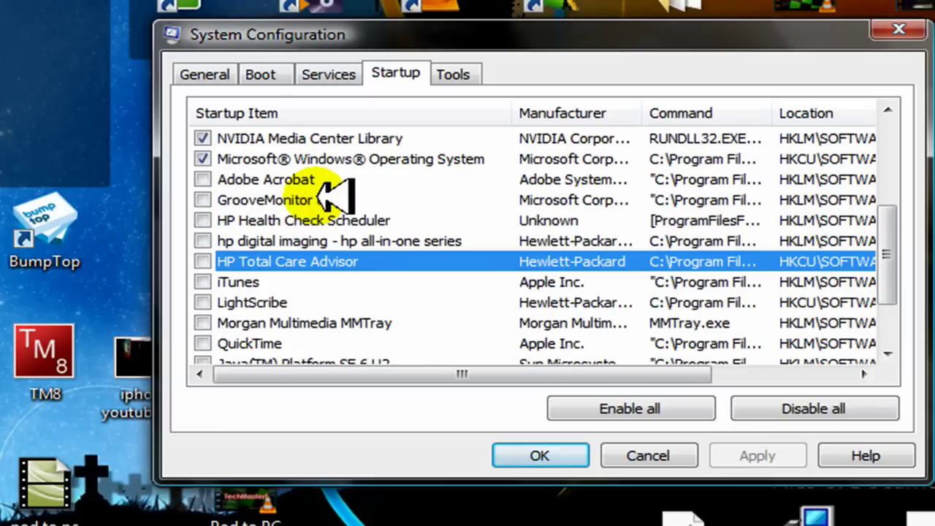
pyautogui.scroll(-1, 285, 201)
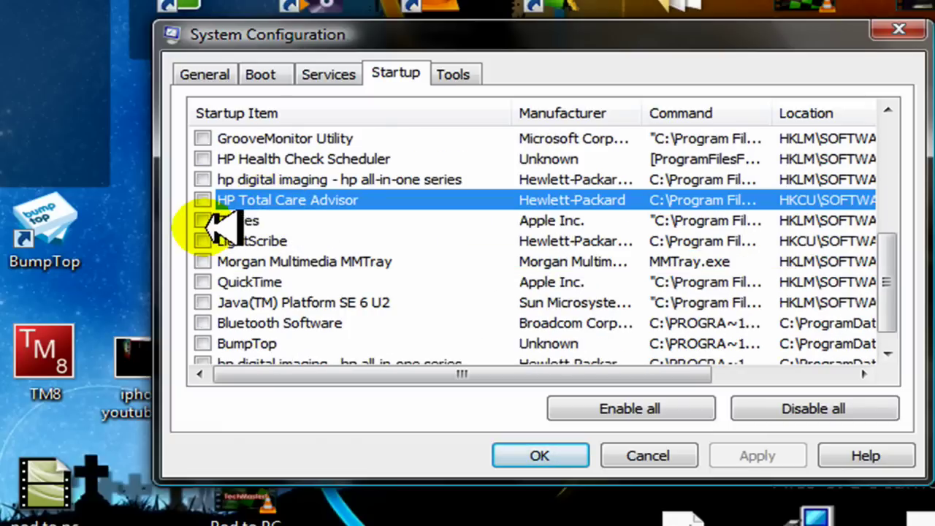
pyautogui.scroll(-1, 299, 267)
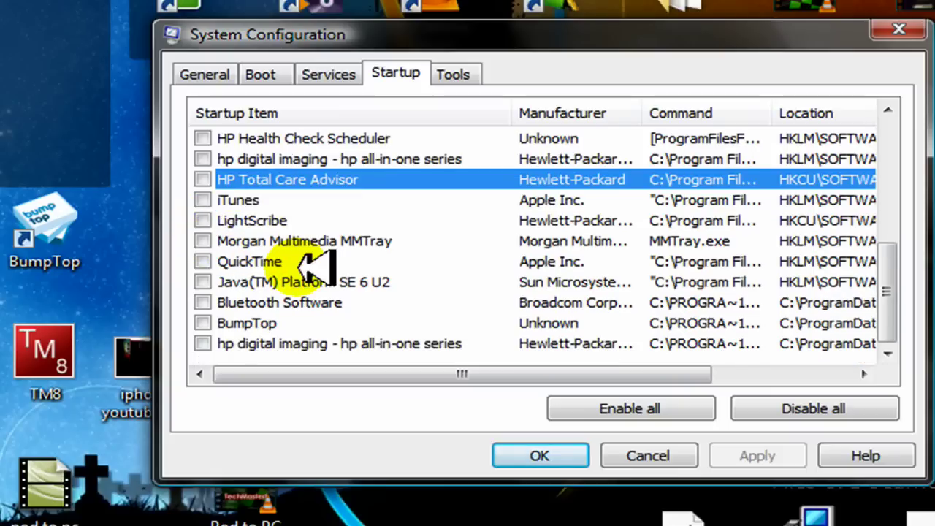
# Toggle the Java(TM) Platform SE 6 U2, QuickTime and Morgan Multimedia MMTray checkboxes so they end unchecked
pyautogui.click(203, 281)
pyautogui.click(203, 262)
pyautogui.click(202, 282)
pyautogui.click(202, 261)
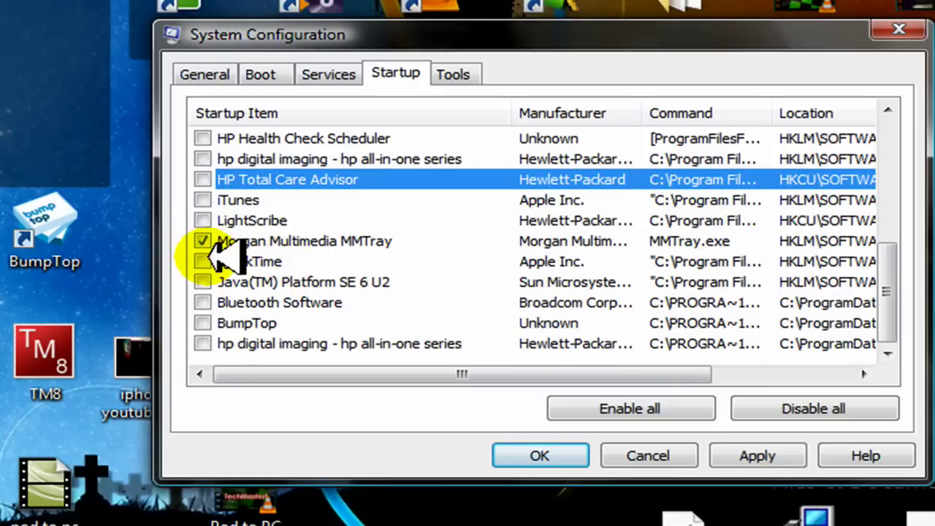
pyautogui.click(202, 241)
pyautogui.scroll(5, 387, 239)
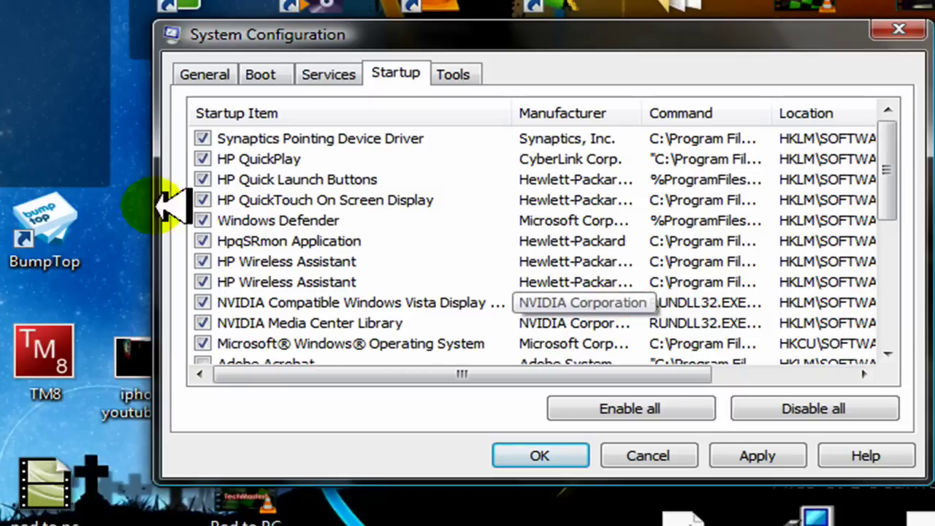
pyautogui.scroll(-1, 343, 198)
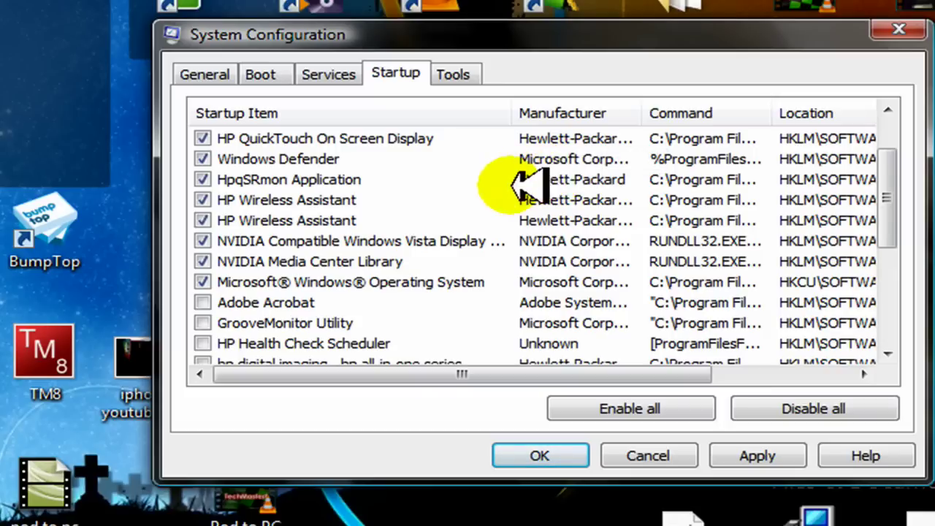
pyautogui.scroll(-2, 511, 183)
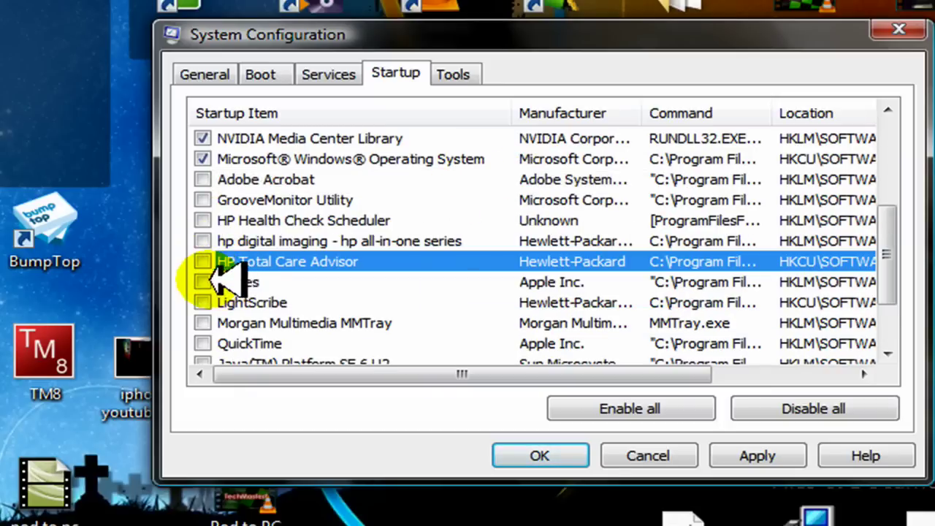
pyautogui.scroll(-2, 215, 248)
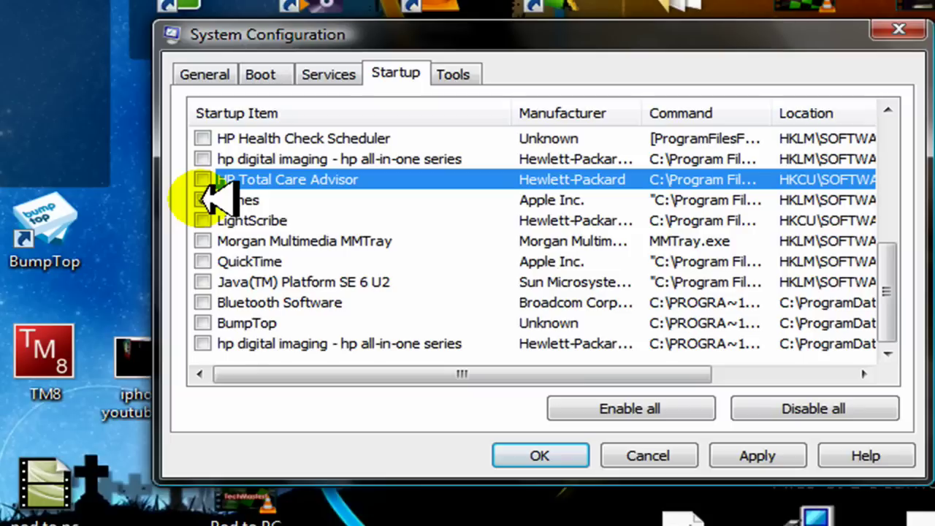
# Apply the Startup tab changes, then confirm with OK to close System Configuration
pyautogui.scroll(3, 809, 428)
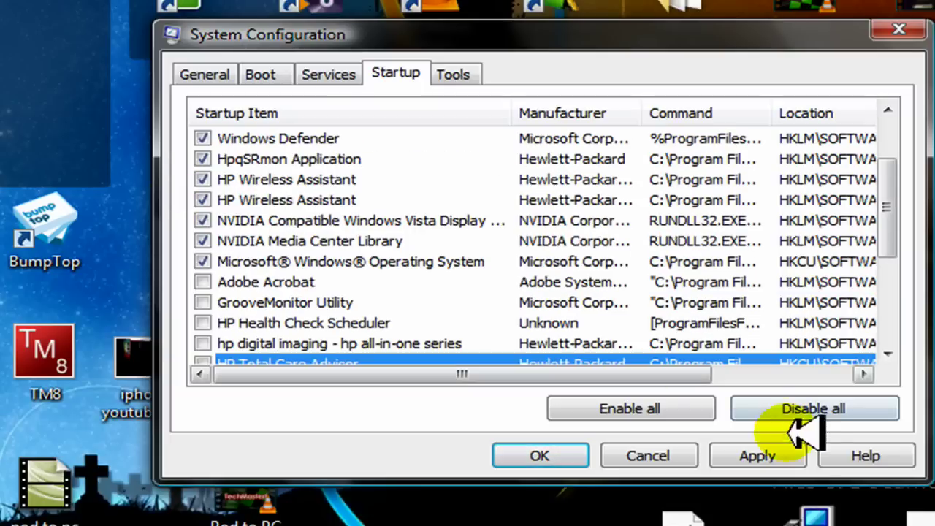
pyautogui.scroll(2, 761, 428)
pyautogui.click(787, 448)
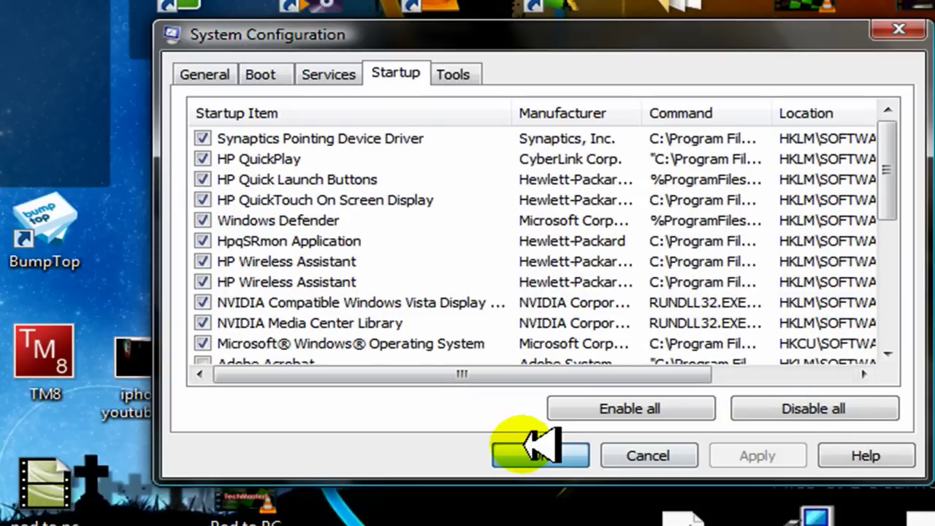
pyautogui.click(539, 455)
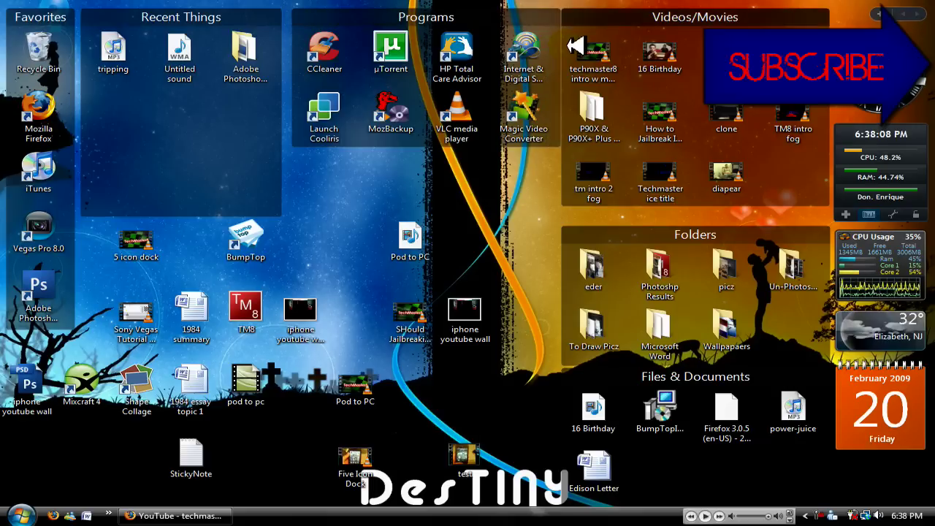
pyautogui.moveTo(554, 51)
pyautogui.mouseDown()
pyautogui.moveTo(555, 70)
pyautogui.moveTo(563, 27)
pyautogui.moveTo(555, 121)
pyautogui.moveTo(561, 51)
pyautogui.mouseUp()
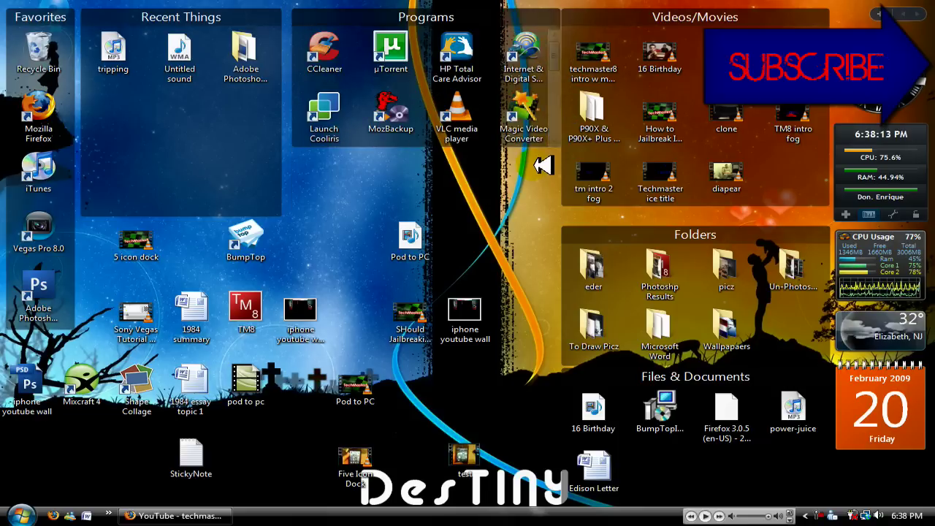
pyautogui.scroll(-3, 553, 66)
pyautogui.scroll(3, 552, 66)
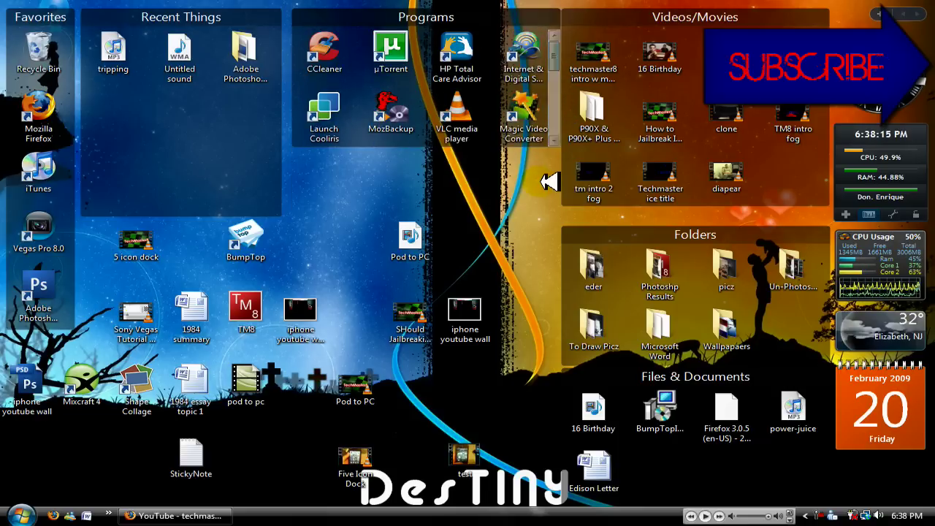